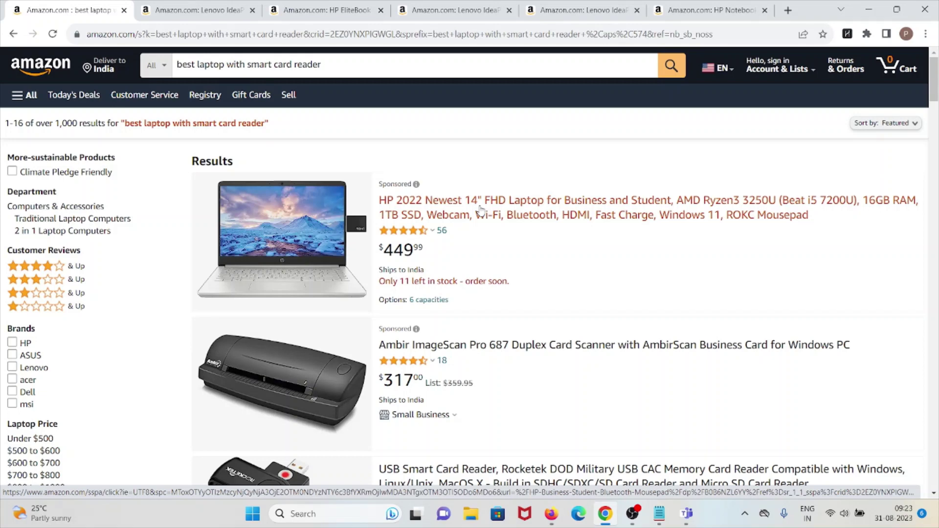
{"action": "scroll", "coordinate": [654, 206], "scroll_direction": "down", "scroll_amount": 2}
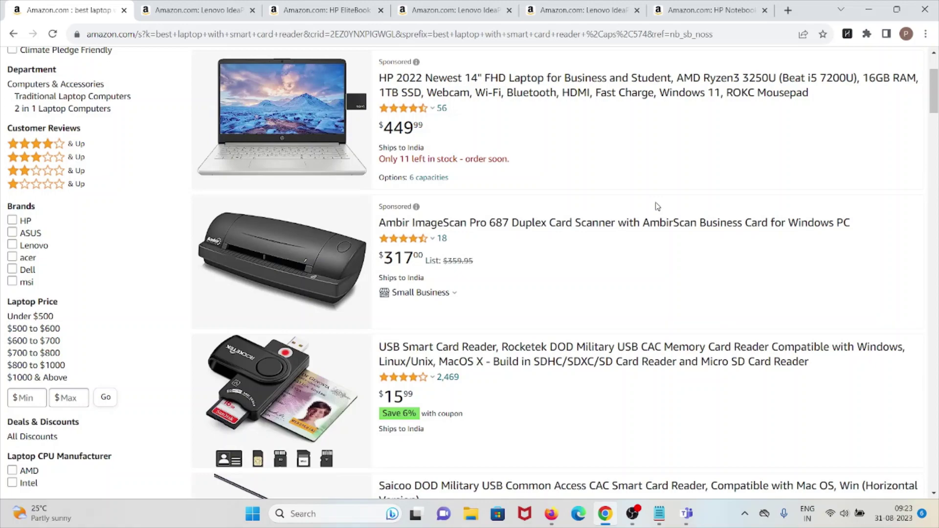
{"action": "scroll", "coordinate": [657, 207], "scroll_direction": "up", "scroll_amount": 2}
{"action": "scroll", "coordinate": [657, 206], "scroll_direction": "up", "scroll_amount": 1}
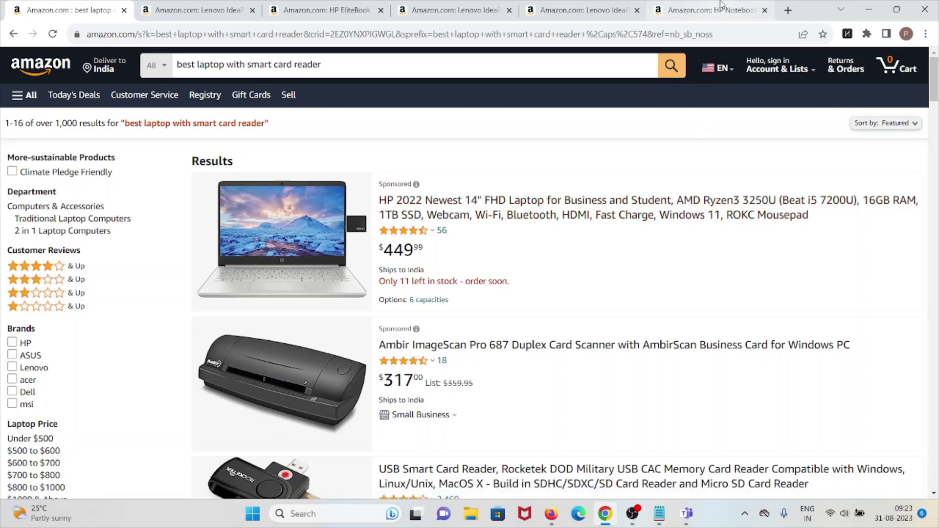
Step: Review the HP Notebook 15.6" HD Touchscreen listing at $484.95 for 16GB RAM | 1TB SSD
{"action": "left_click", "coordinate": [709, 11]}
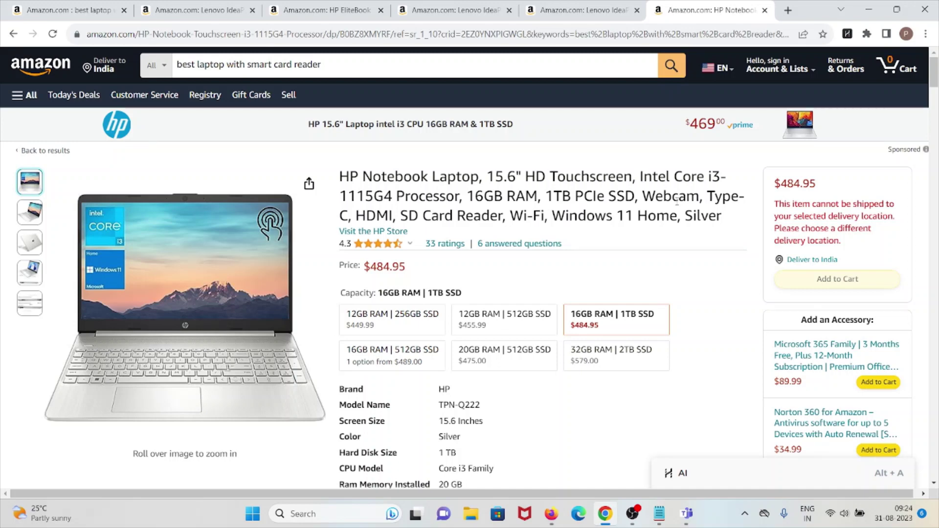
{"action": "scroll", "coordinate": [576, 284], "scroll_direction": "down", "scroll_amount": 1}
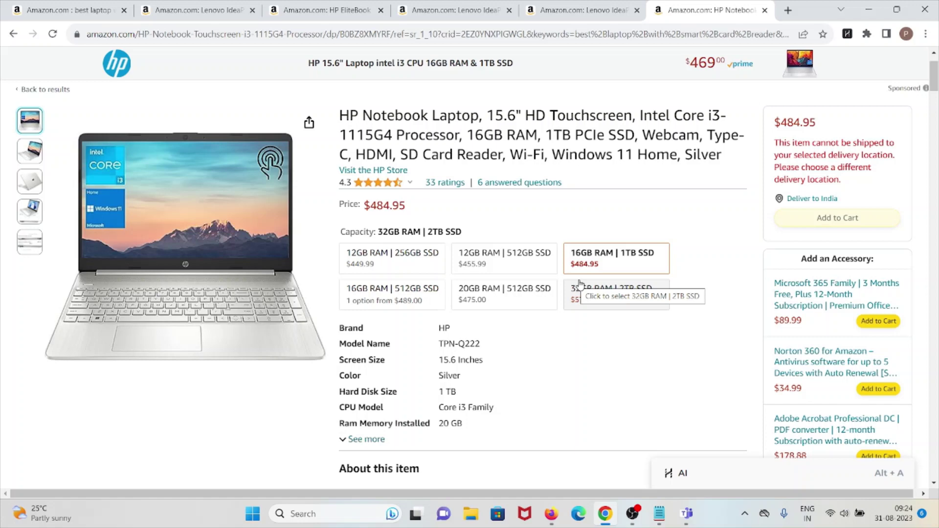
{"action": "scroll", "coordinate": [575, 285], "scroll_direction": "up", "scroll_amount": 2}
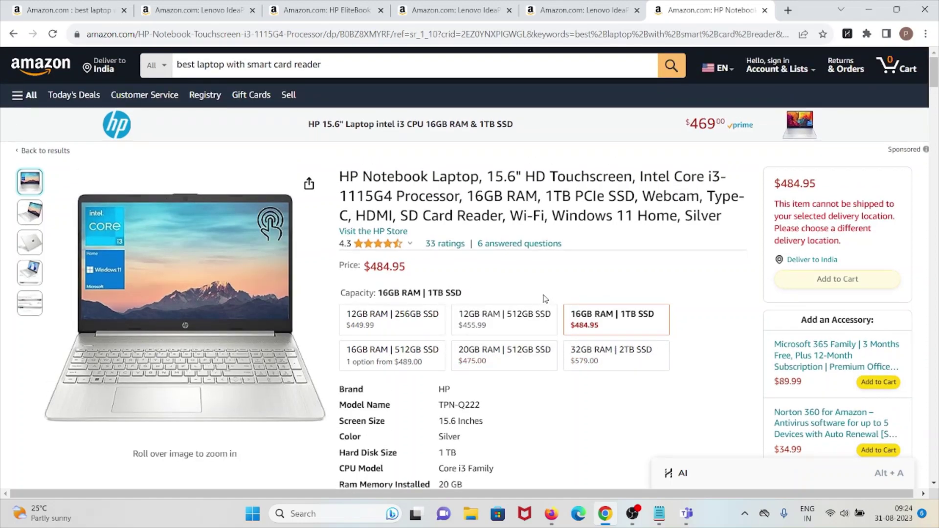
Step: Review the Lenovo IdeaPad 3i 14" FHD listing with 12GB RAM | 256GB SSD at $319.20
{"action": "left_click", "coordinate": [585, 10]}
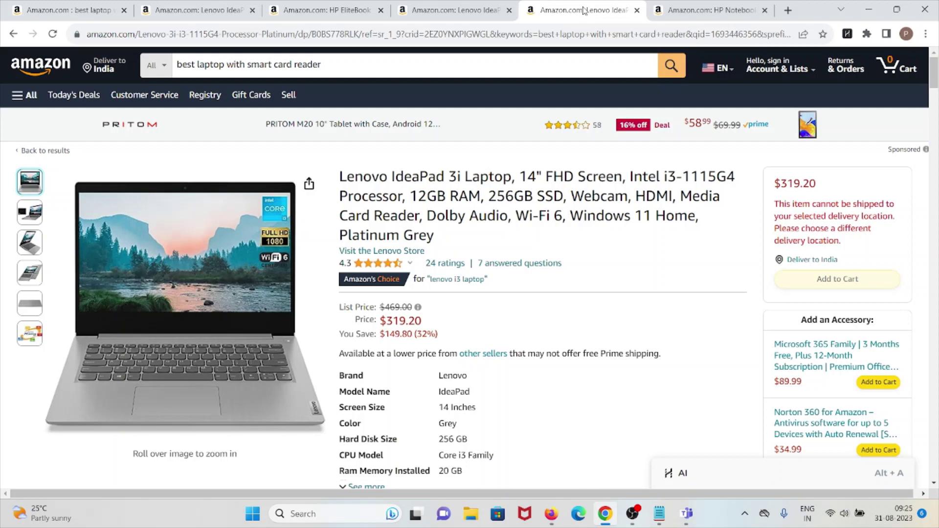
{"action": "scroll", "coordinate": [640, 360], "scroll_direction": "down", "scroll_amount": 1}
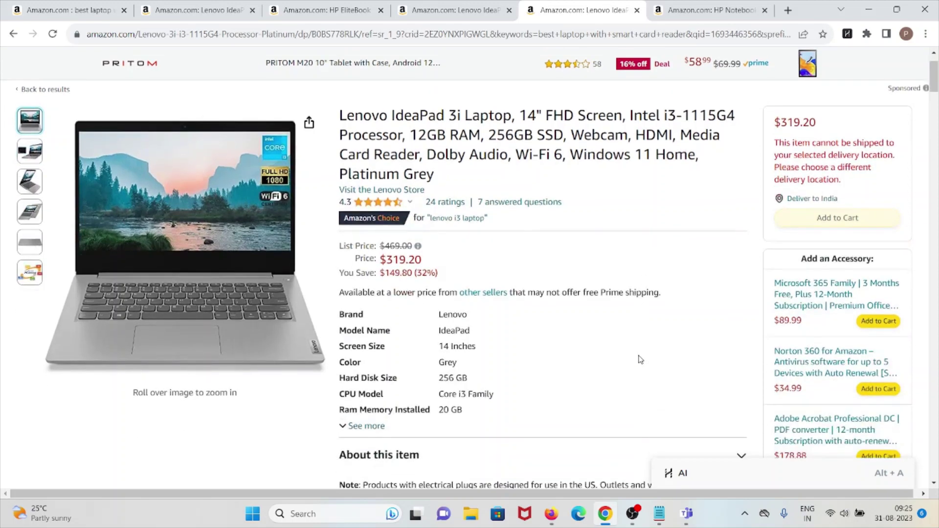
{"action": "scroll", "coordinate": [591, 326], "scroll_direction": "up", "scroll_amount": 1}
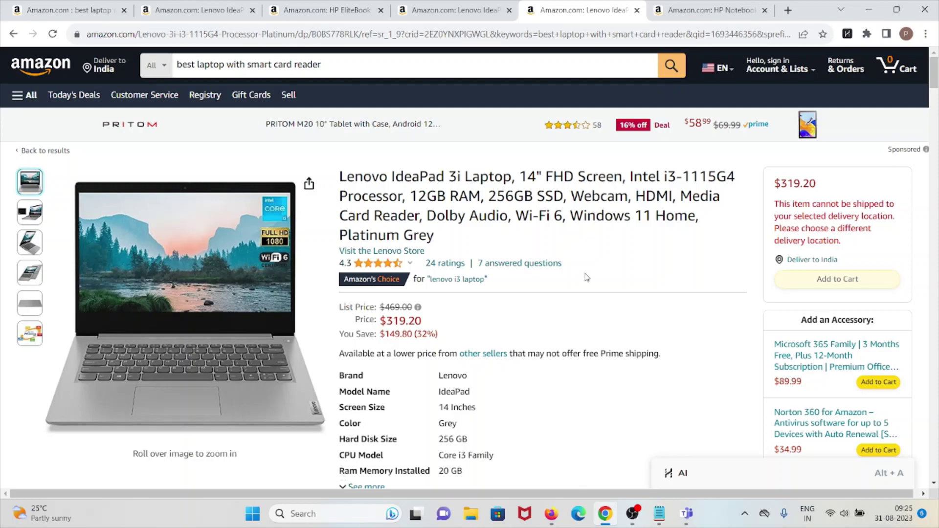
{"action": "scroll", "coordinate": [587, 277], "scroll_direction": "down", "scroll_amount": 1}
{"action": "scroll", "coordinate": [591, 280], "scroll_direction": "up", "scroll_amount": 1}
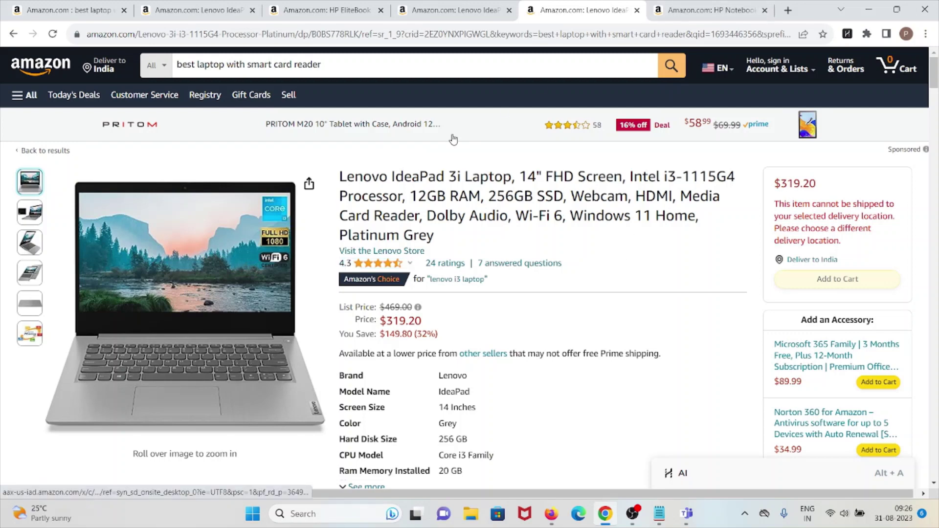
Step: Review the 1TB Lenovo IdeaPad 3i listing and expand its full specification list, noting colour Grey
{"action": "key", "text": "ctrl+shift+Tab"}
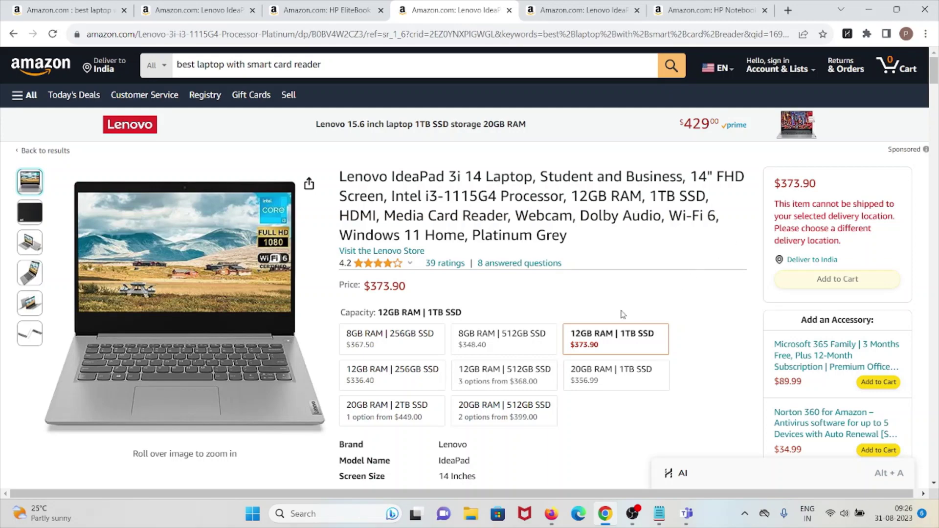
{"action": "scroll", "coordinate": [592, 317], "scroll_direction": "down", "scroll_amount": 1}
{"action": "scroll", "coordinate": [592, 317], "scroll_direction": "down", "scroll_amount": 3}
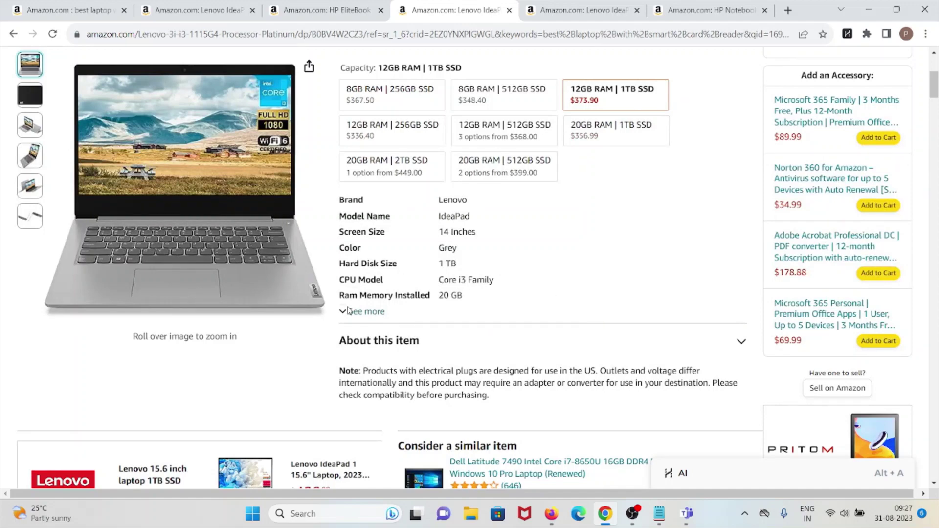
{"action": "left_click", "coordinate": [365, 311]}
{"action": "double_click", "coordinate": [448, 248]}
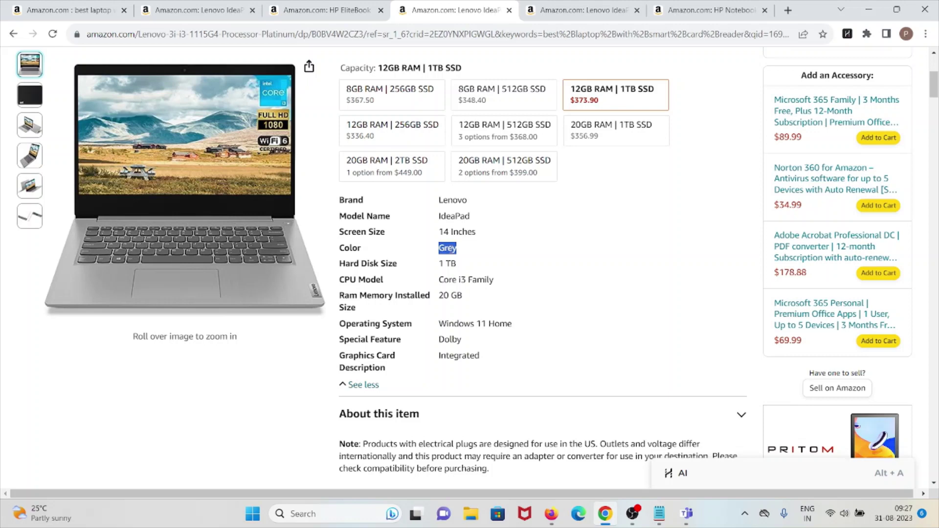
{"action": "left_click", "coordinate": [489, 312]}
Step: Bring up the HP EliteBook 860 G9 Business Laptop listing
{"action": "left_click", "coordinate": [323, 10]}
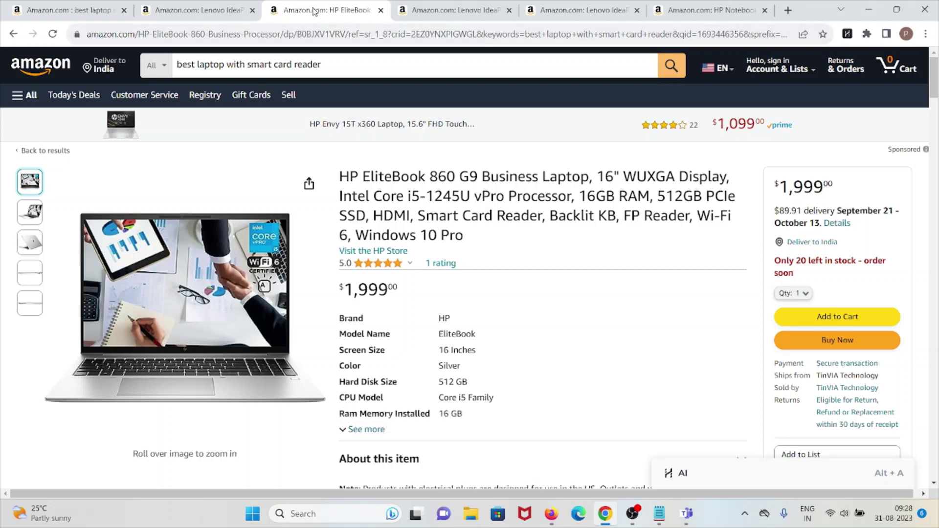
{"action": "scroll", "coordinate": [541, 249], "scroll_direction": "down", "scroll_amount": 3}
{"action": "scroll", "coordinate": [542, 248], "scroll_direction": "up", "scroll_amount": 4}
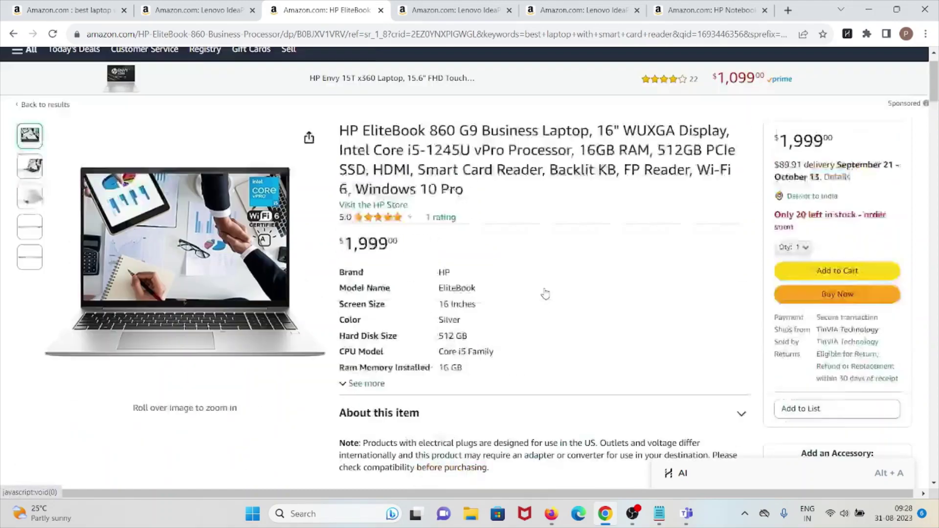
{"action": "scroll", "coordinate": [542, 249], "scroll_direction": "up", "scroll_amount": 2}
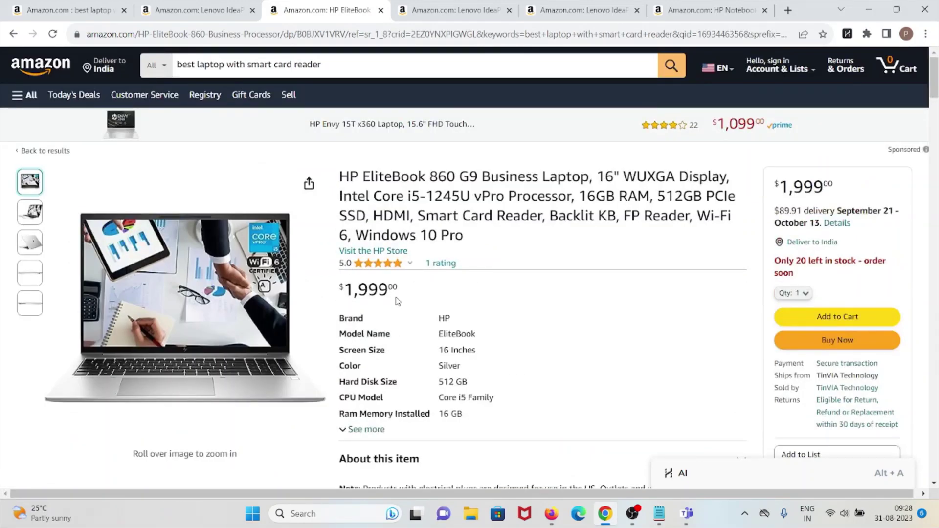
{"action": "mouse_move", "coordinate": [354, 288]}
{"action": "left_mouse_down"}
{"action": "mouse_move", "coordinate": [345, 289]}
{"action": "mouse_move", "coordinate": [389, 290]}
{"action": "left_mouse_up"}
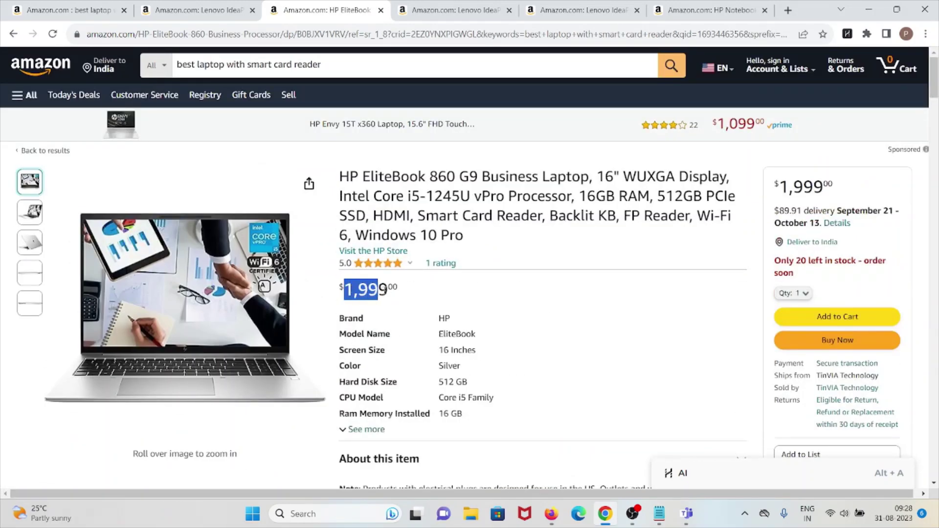
{"action": "left_click", "coordinate": [444, 284]}
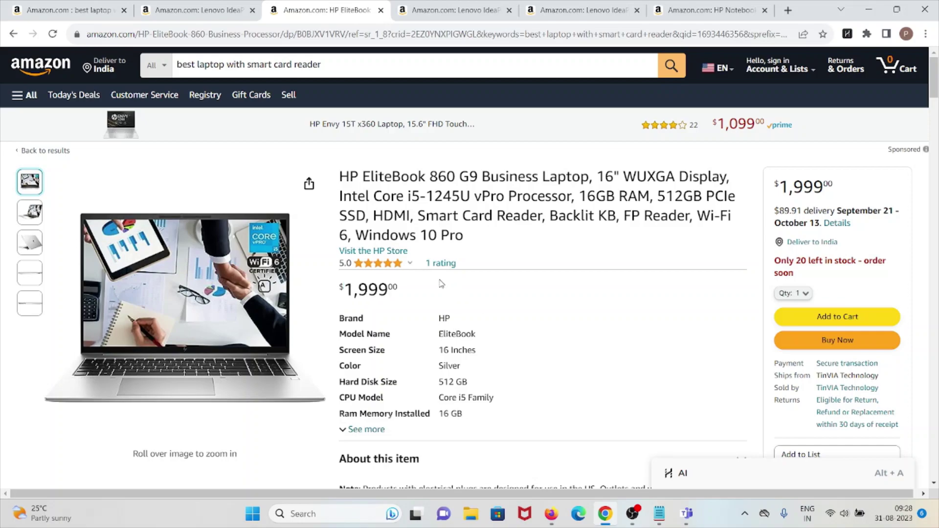
{"action": "scroll", "coordinate": [444, 283], "scroll_direction": "down", "scroll_amount": 5}
{"action": "scroll", "coordinate": [443, 283], "scroll_direction": "down", "scroll_amount": 10}
{"action": "scroll", "coordinate": [444, 283], "scroll_direction": "down", "scroll_amount": 4}
{"action": "scroll", "coordinate": [444, 283], "scroll_direction": "up", "scroll_amount": 6}
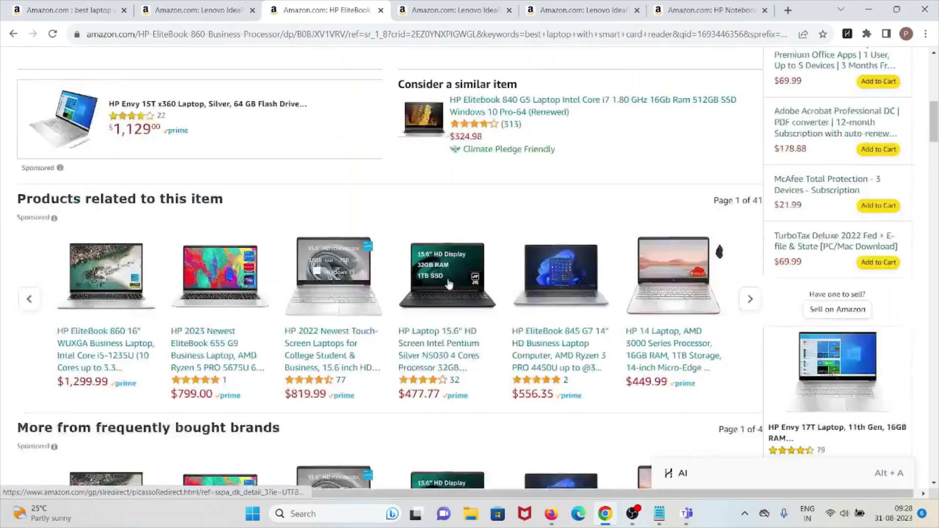
{"action": "scroll", "coordinate": [443, 283], "scroll_direction": "up", "scroll_amount": 8}
{"action": "scroll", "coordinate": [455, 294], "scroll_direction": "up", "scroll_amount": 5}
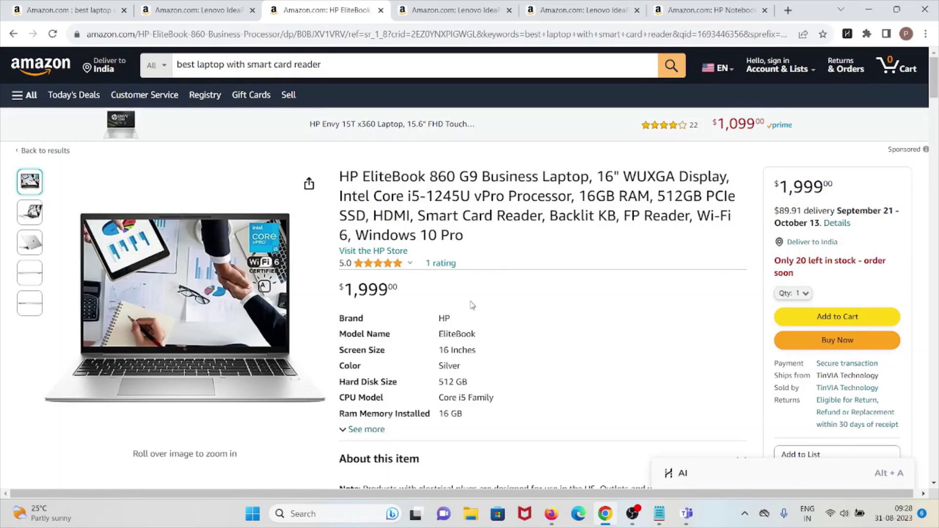
Step: Return to the Lenovo IdeaPad 3 82RJ 14" listing with 40GB RAM | 2TB SSD at $1,019
{"action": "key", "text": "ctrl+shift+Tab"}
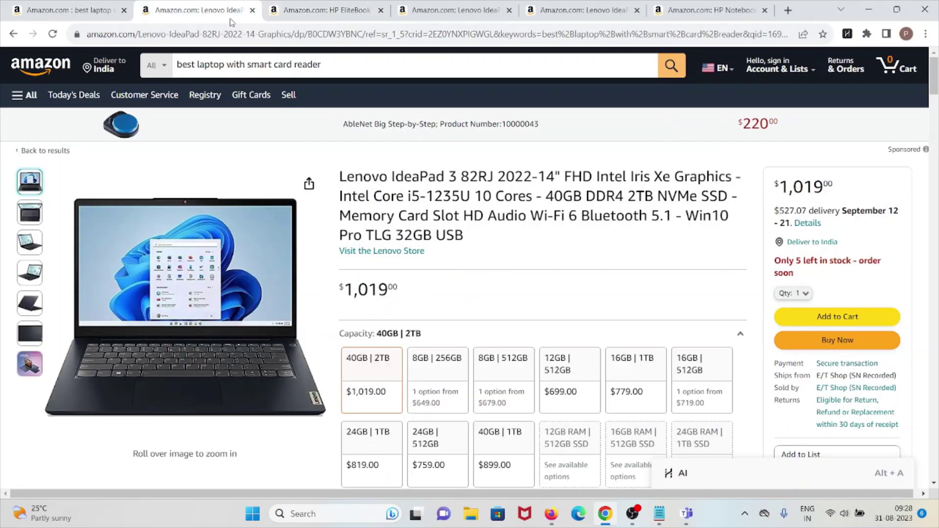